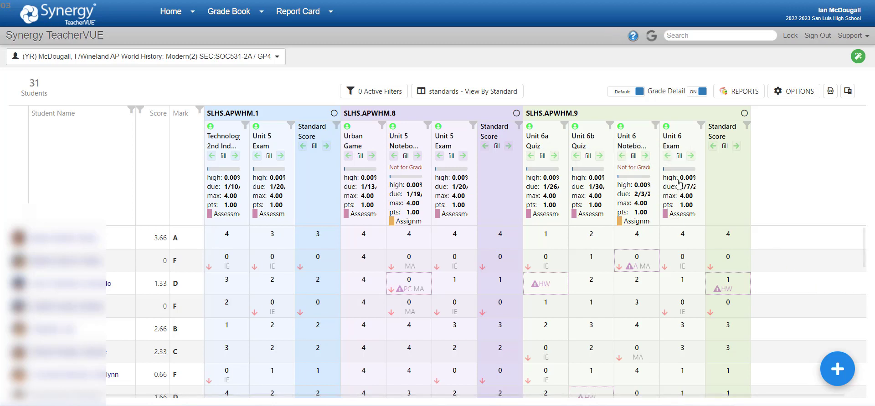
Review the grade book's assignment and standards view choices, and apply View By Standard.
mouse_move(231, 21)
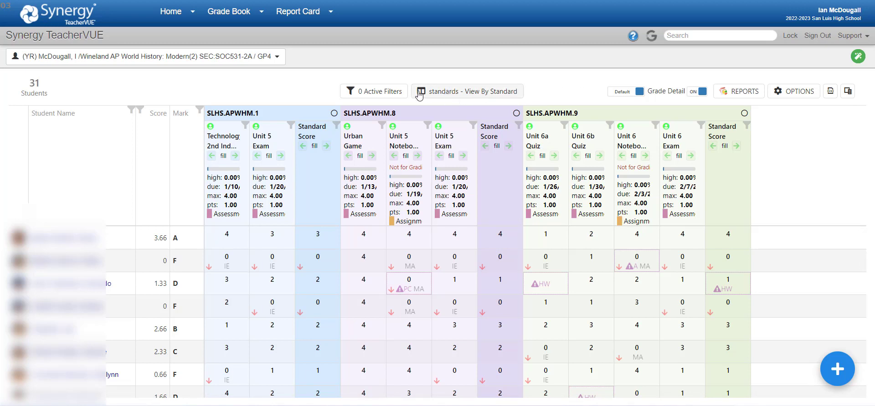
click(472, 93)
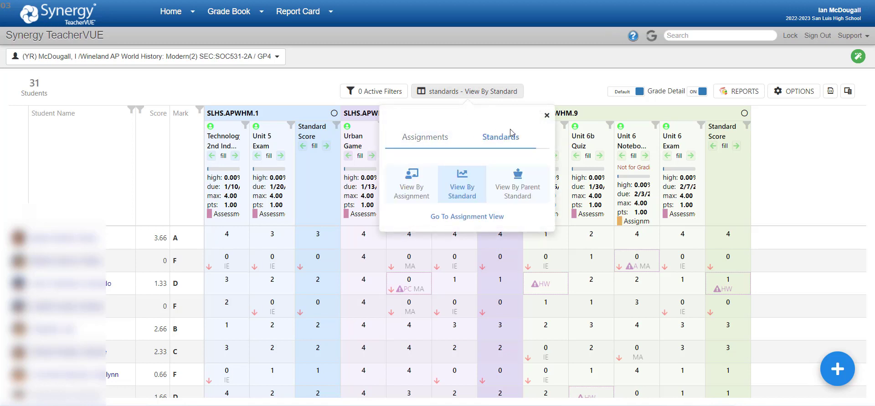
click(438, 139)
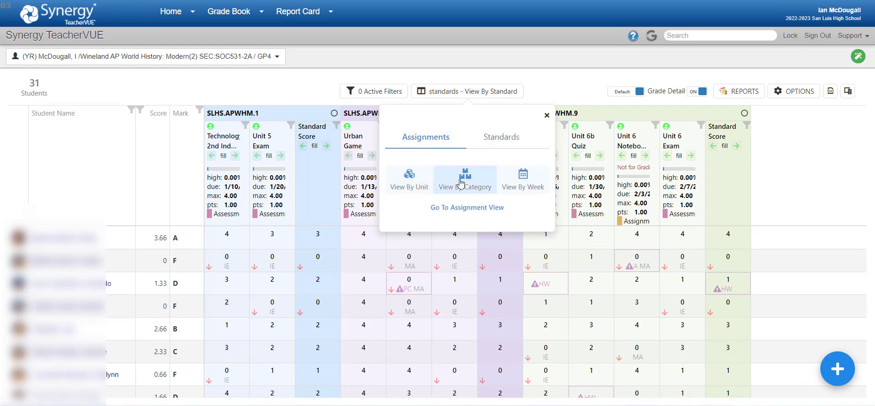
click(511, 144)
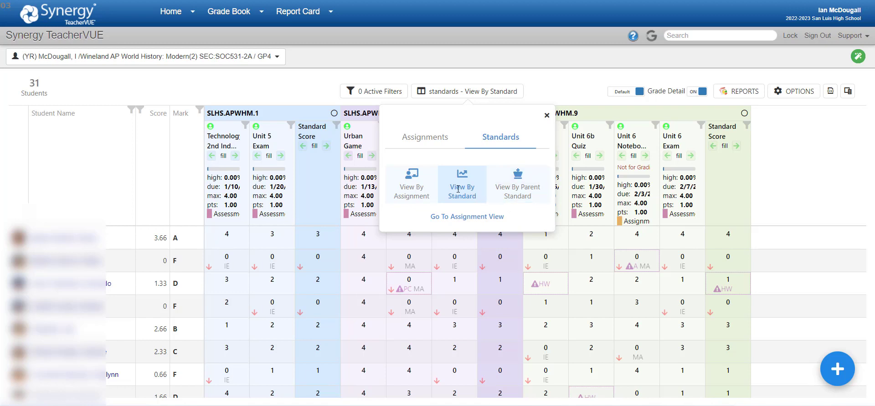
click(458, 190)
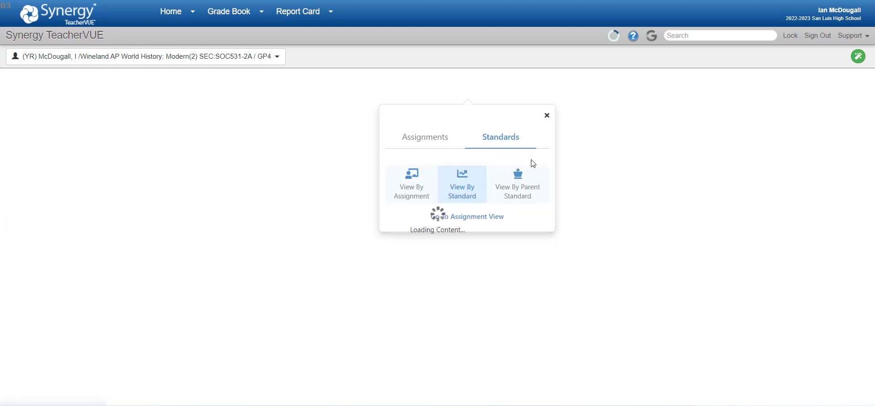
click(547, 116)
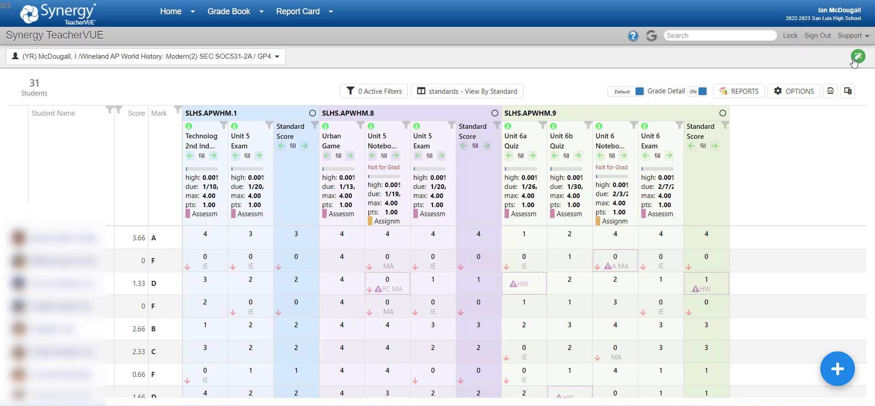
Turn on Show Posted Grade in the grade book's grading options, and switch it off again.
click(858, 58)
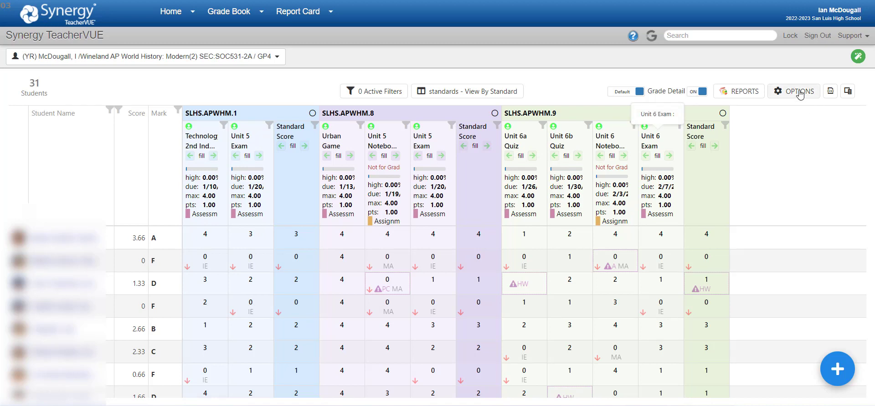
click(780, 94)
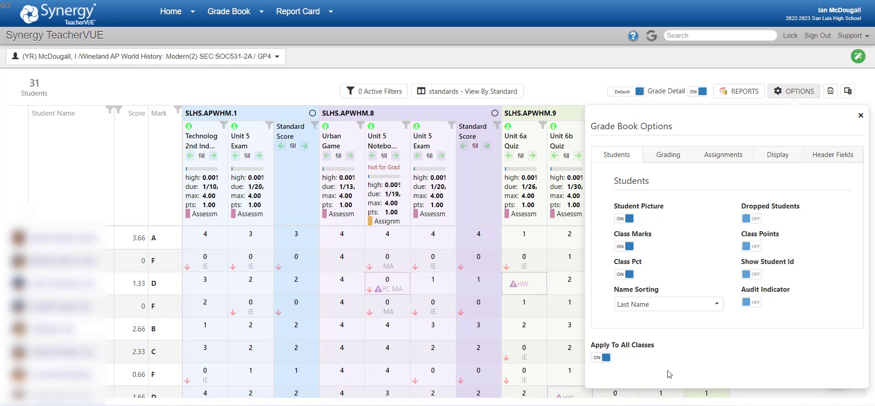
click(669, 155)
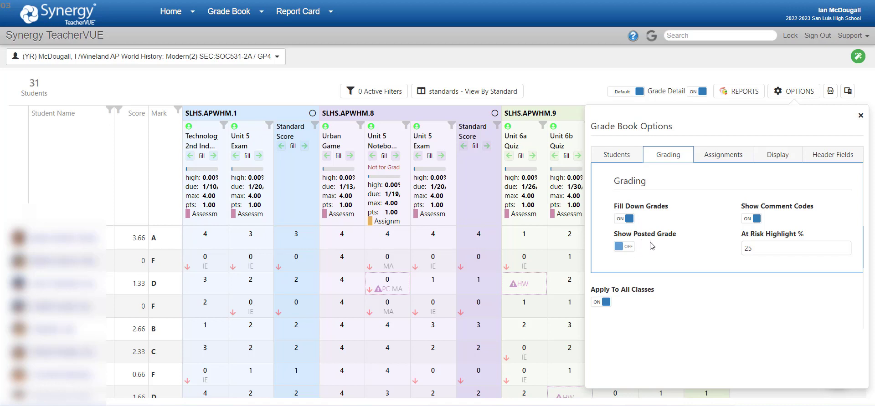
click(619, 247)
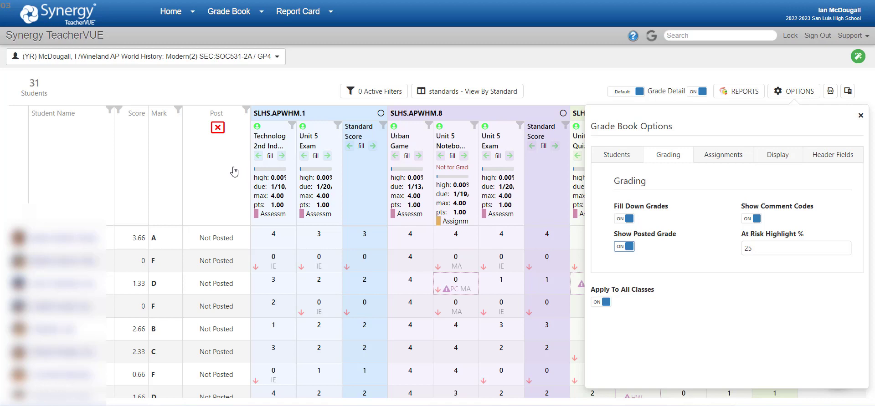
click(625, 247)
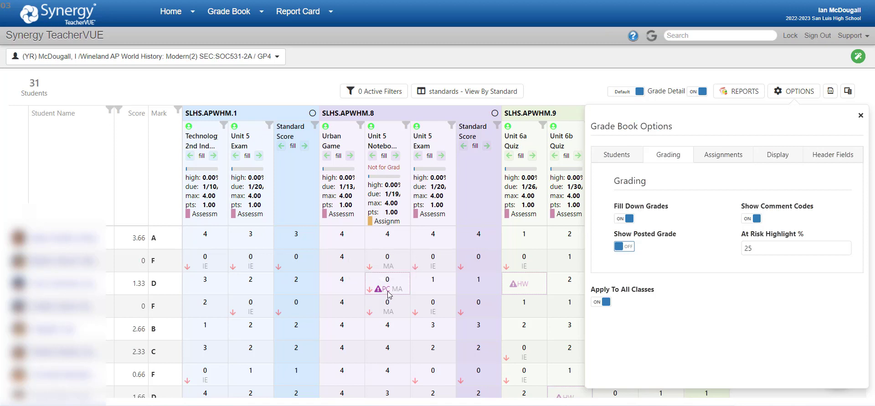
mouse_move(385, 292)
Turn on Show Summary Score in Standards Mode in the assignment options, and switch it off again.
click(721, 158)
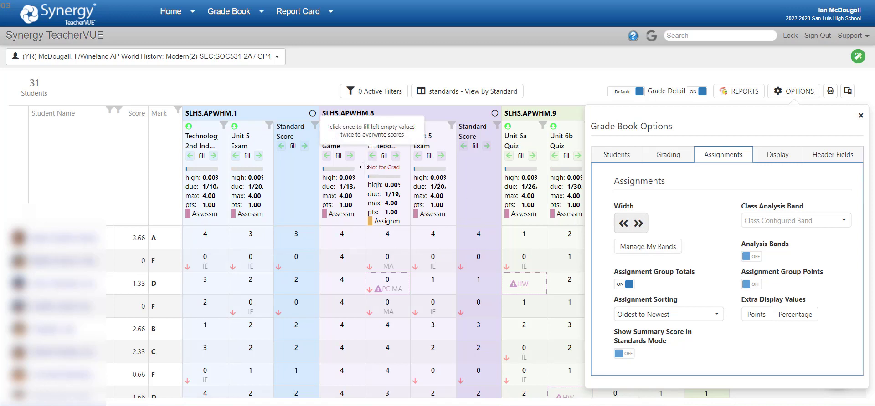
mouse_move(364, 167)
mouse_down()
mouse_move(390, 167)
mouse_move(364, 167)
mouse_up()
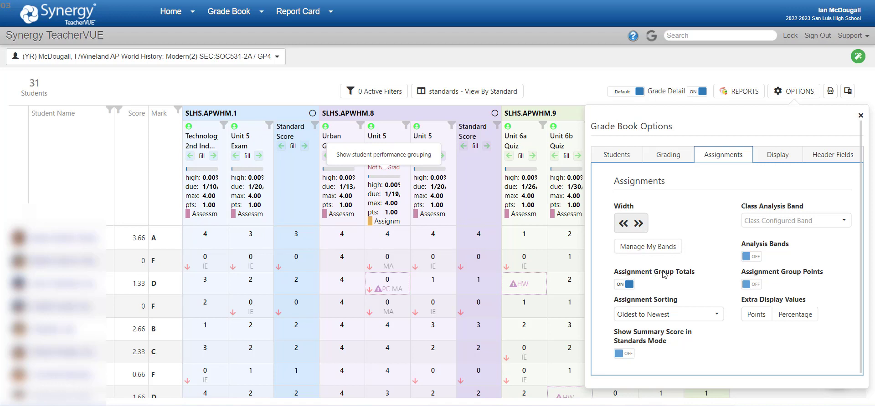
click(626, 285)
click(627, 355)
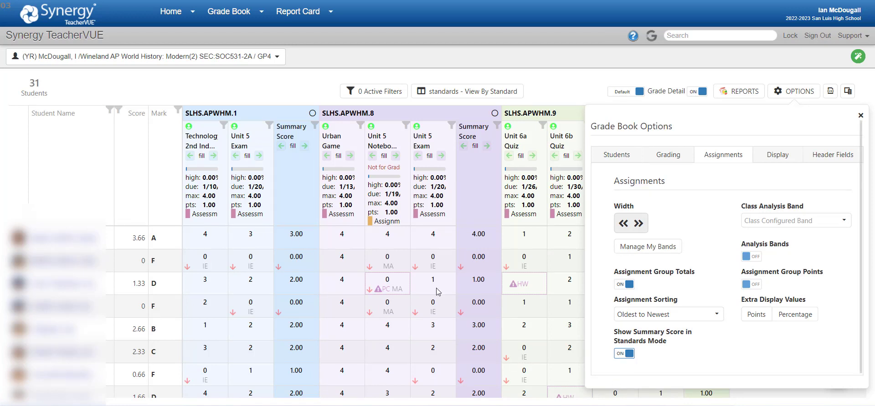
click(620, 355)
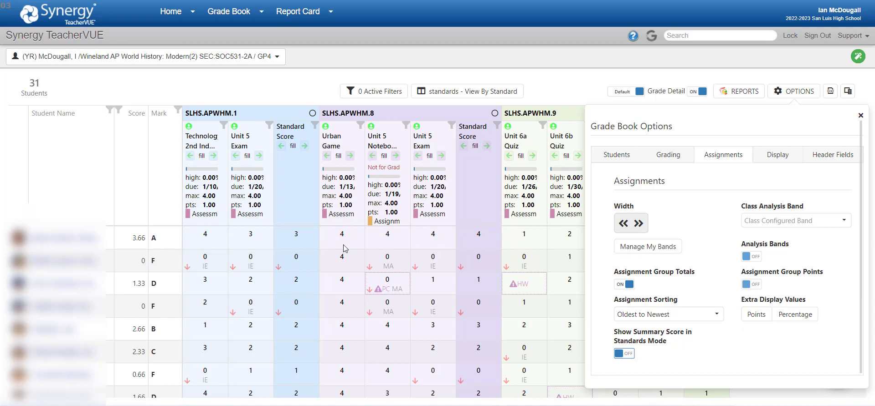
Show the Grade Level column through the grade book's display options, and hide it again.
click(784, 158)
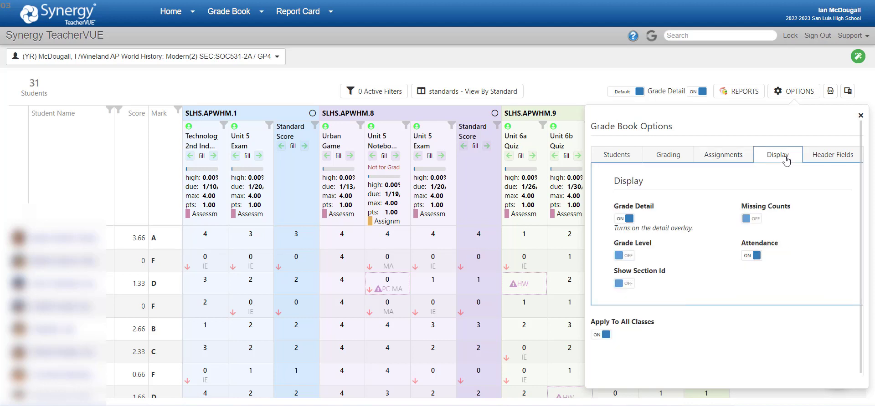
click(624, 255)
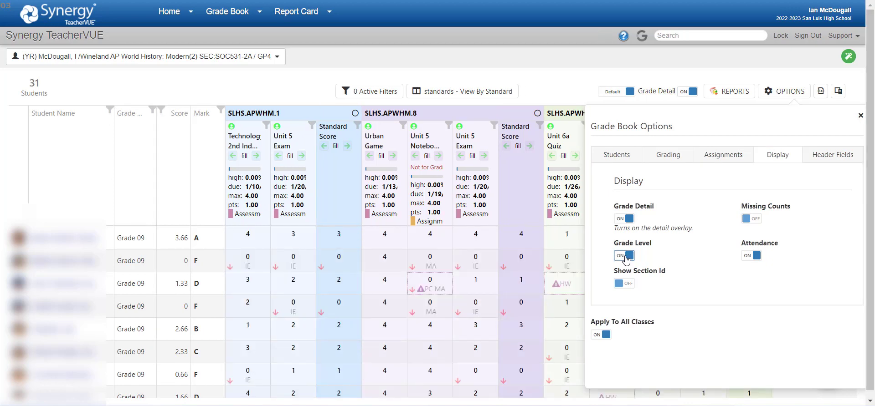
click(625, 256)
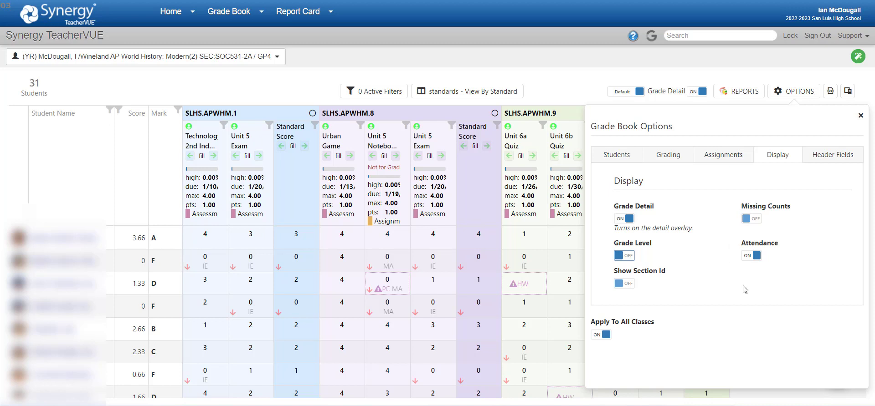
Turn off the High Score and Progress Bar header fields in the grade book options, and close the options.
click(828, 160)
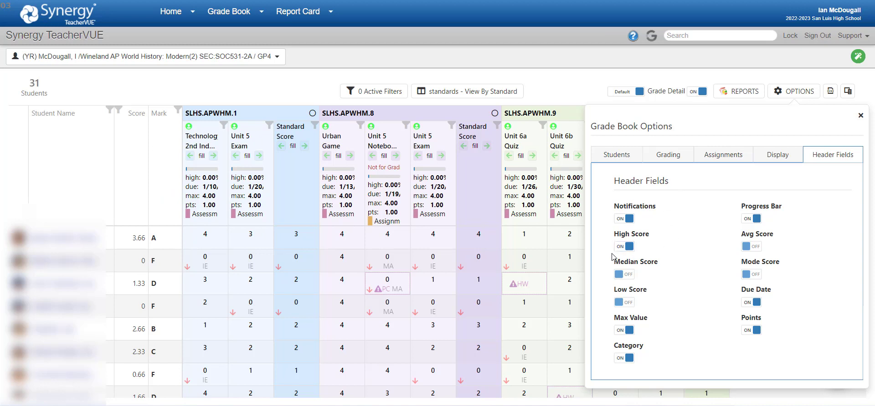
click(624, 246)
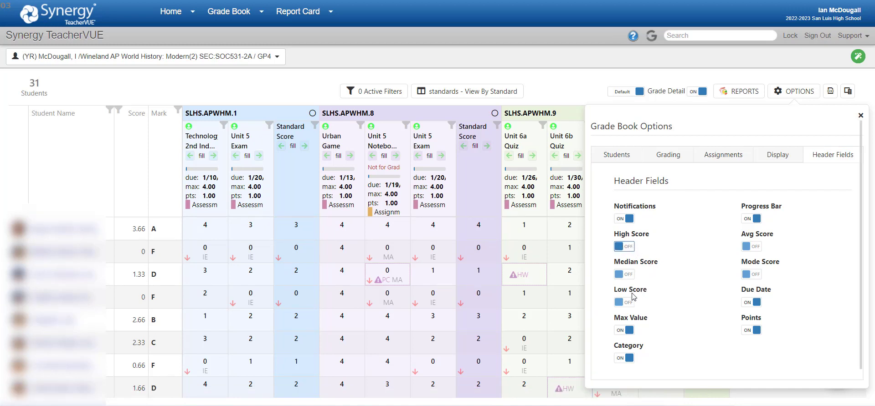
click(747, 219)
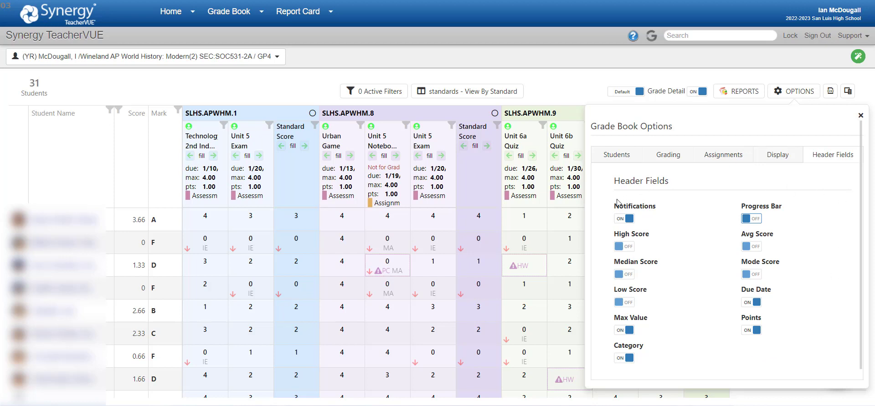
click(860, 117)
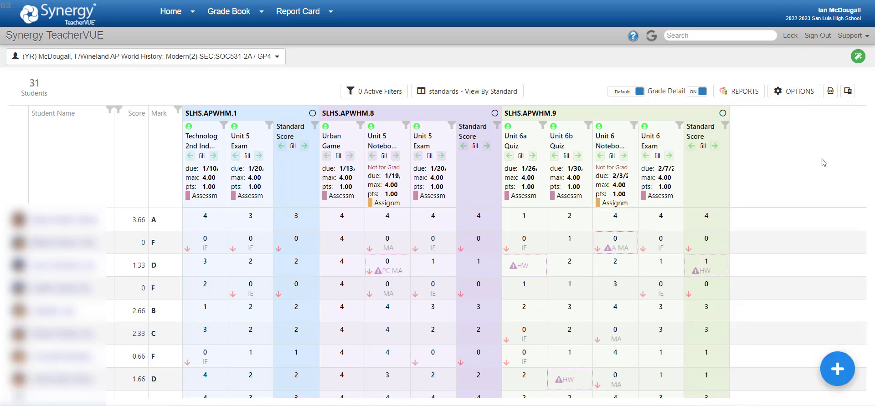
Examine the report types available in Grade Book Reports, and close the dialog without running one.
click(746, 93)
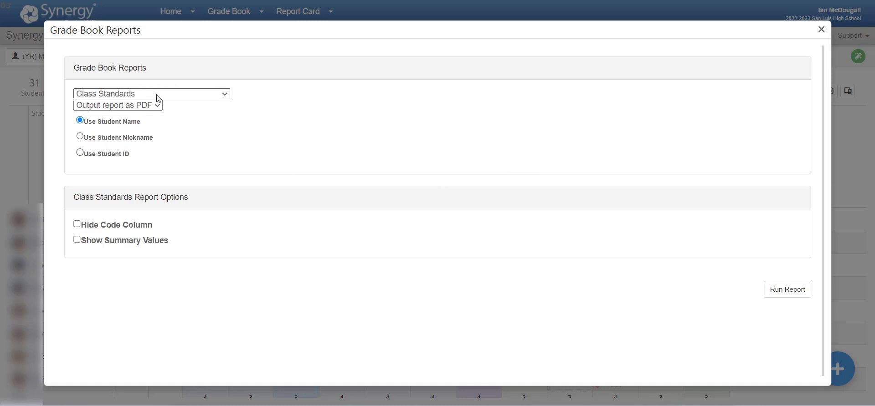
click(205, 94)
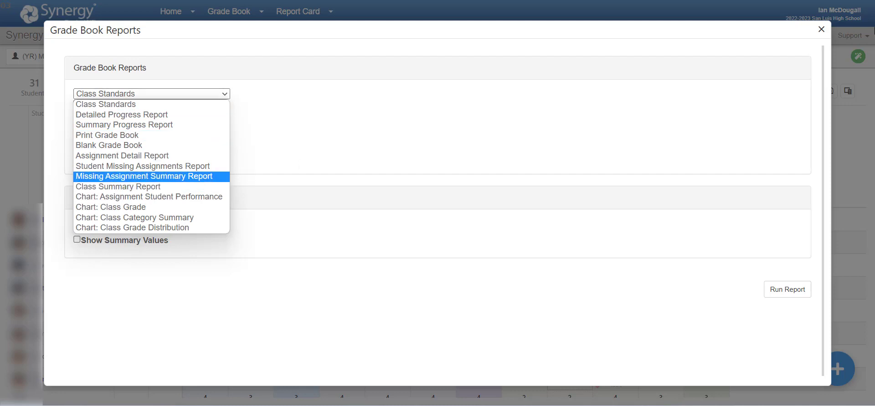
click(821, 29)
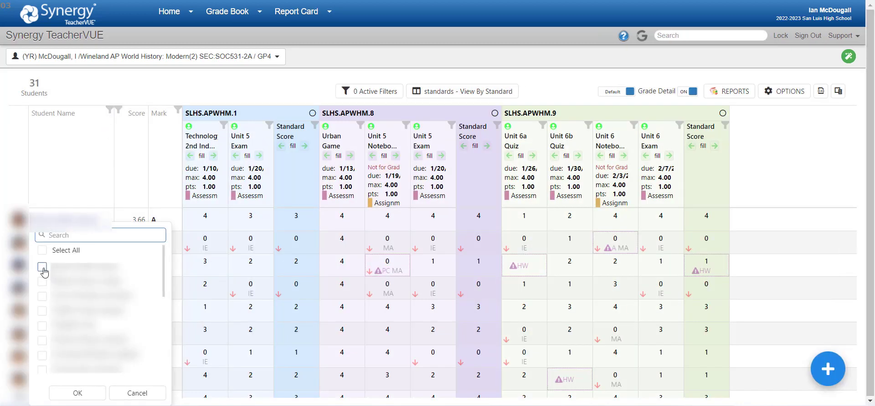
Filter the Student Name column to the first listed student, and clear the filter to show the whole class.
click(42, 267)
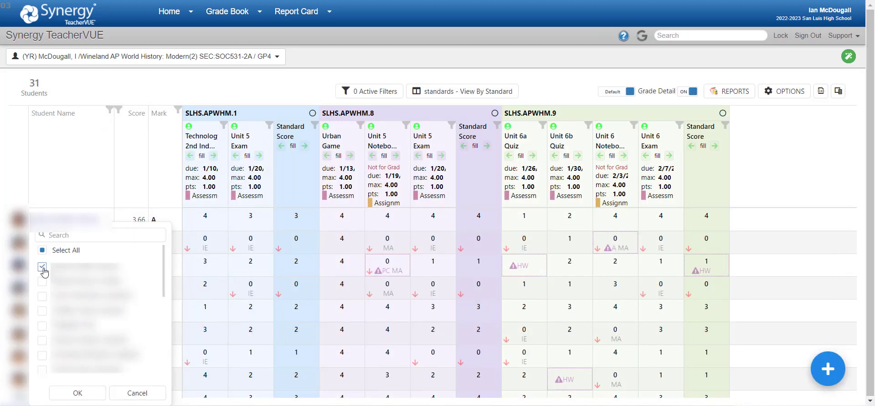
click(61, 393)
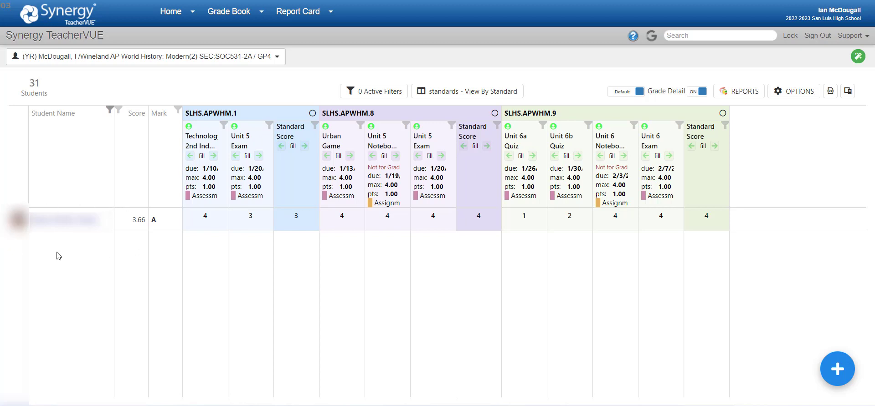
click(110, 111)
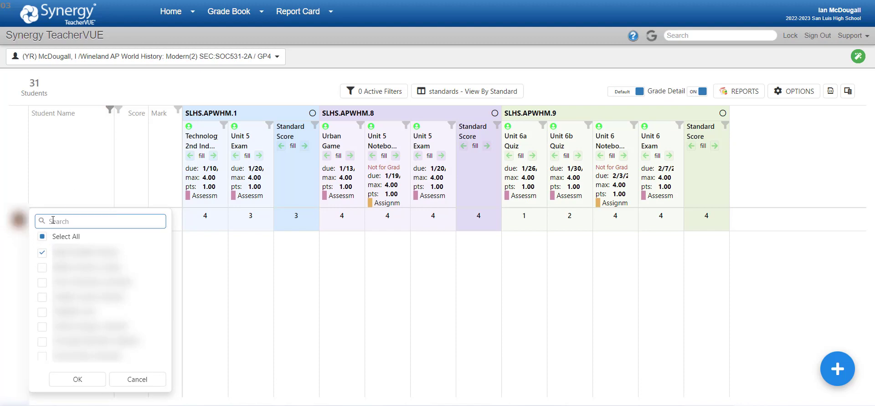
click(42, 237)
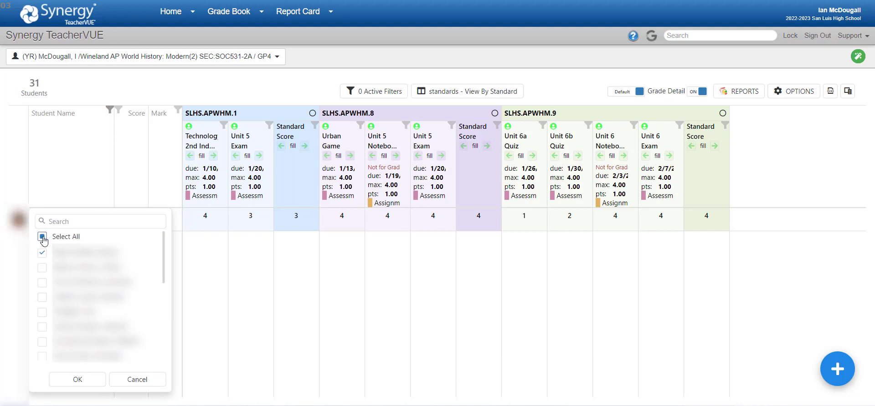
click(64, 379)
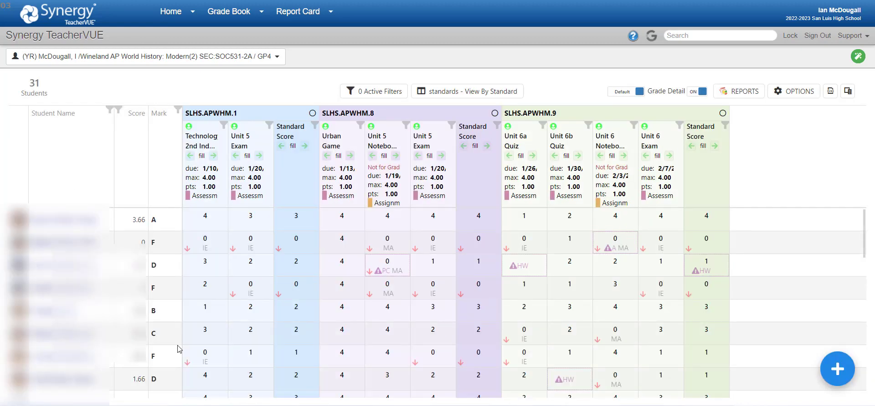